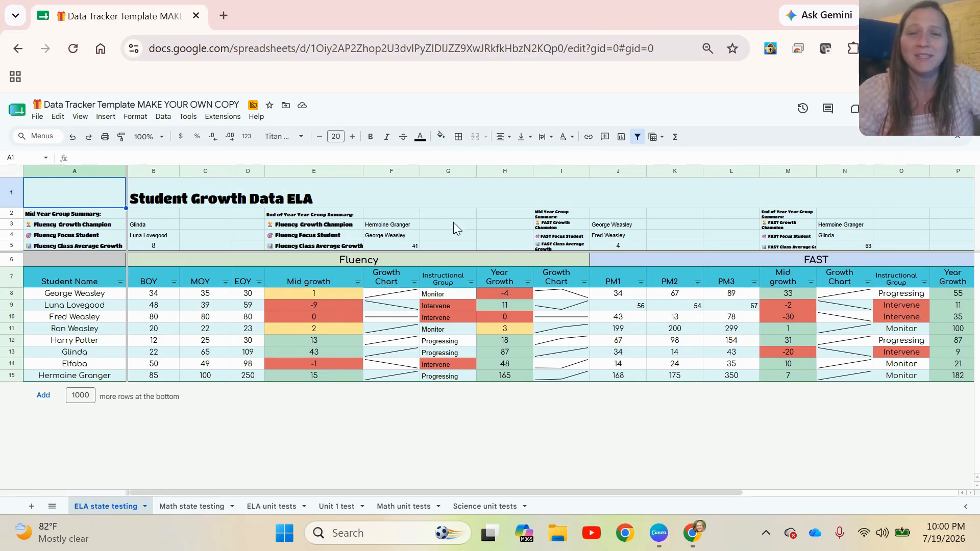
Step: Scroll across the Fluency, FAST and iready sections of the ELA state testing sheet to review its layout
{"action": "left_click", "coordinate": [656, 255]}
{"action": "left_click_drag", "start_coordinate": [473, 492], "coordinate": [802, 476]}
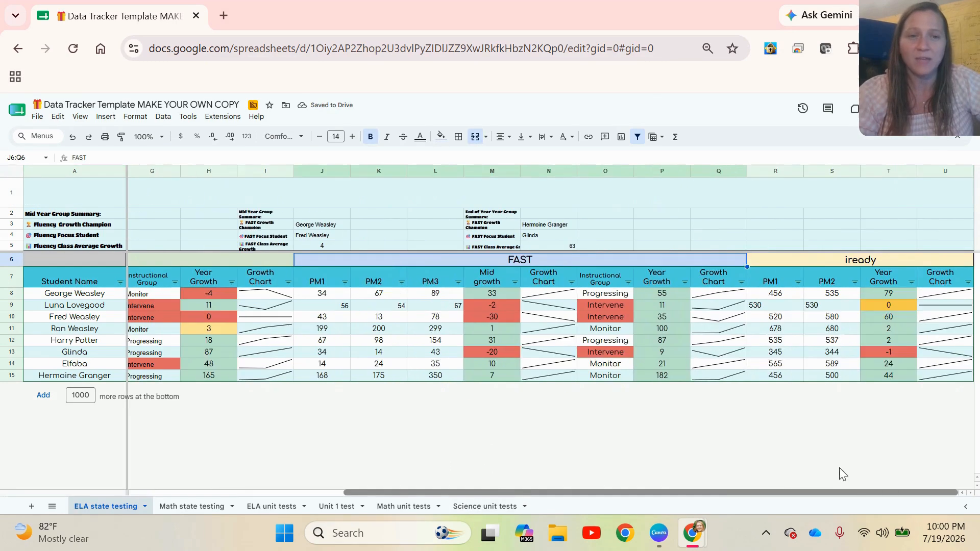
{"action": "left_click_drag", "start_coordinate": [893, 492], "coordinate": [243, 488]}
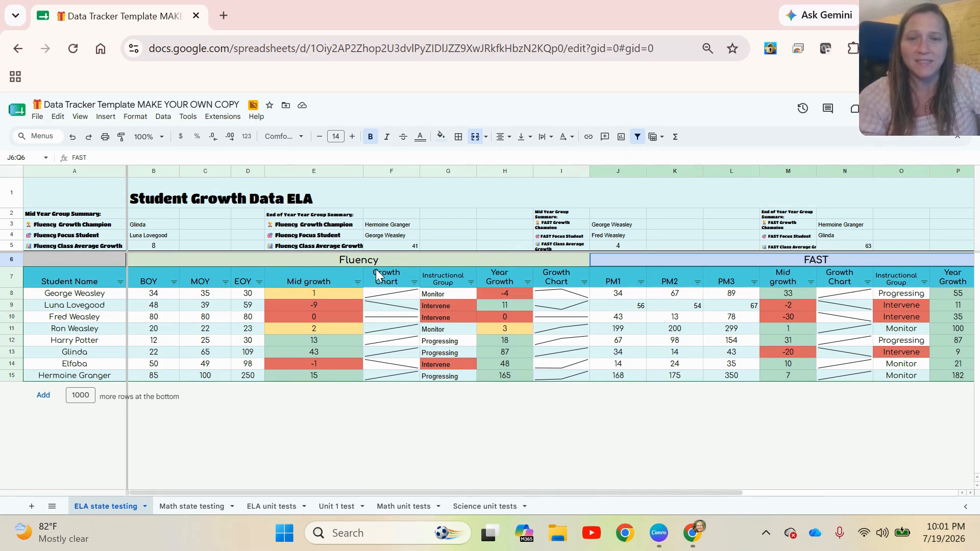
{"action": "left_click", "coordinate": [601, 489]}
{"action": "left_click_drag", "start_coordinate": [610, 491], "coordinate": [905, 484]}
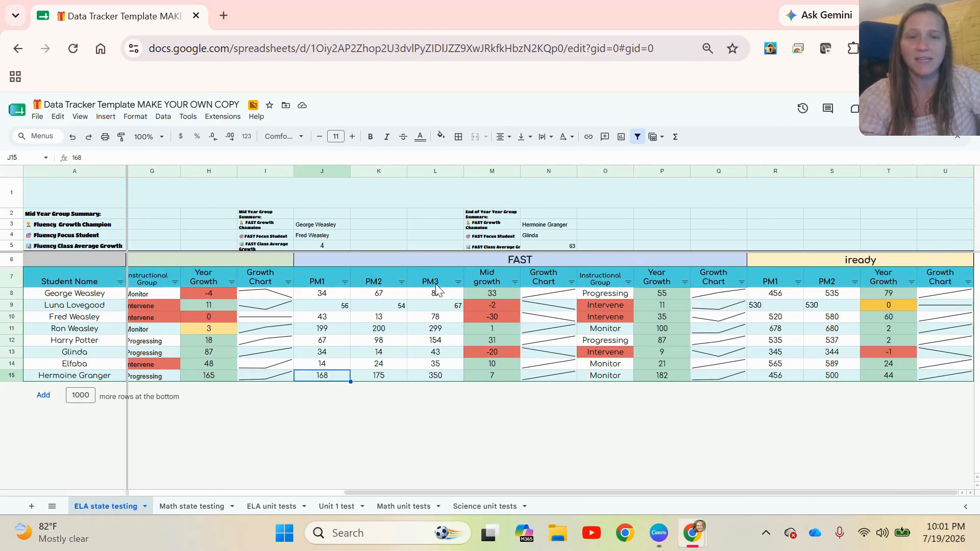
{"action": "left_click_drag", "start_coordinate": [666, 492], "coordinate": [374, 491]}
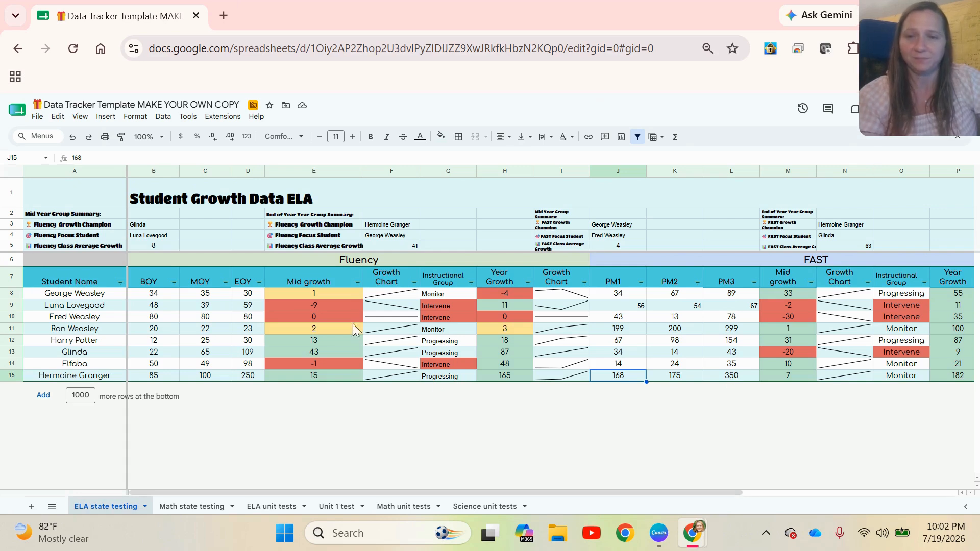
Step: Open the conditional formatting rules for the Mid growth cells
{"action": "left_click", "coordinate": [302, 298]}
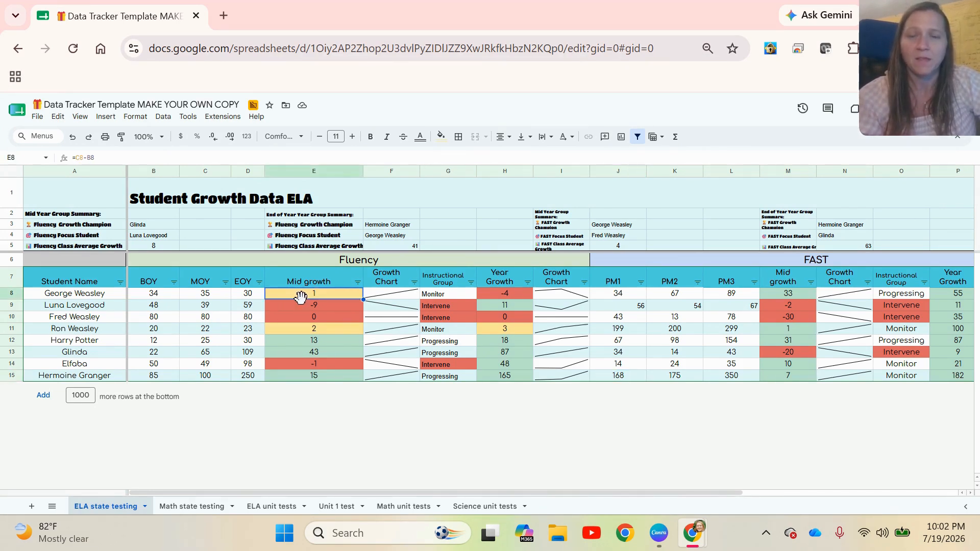
{"action": "left_click", "coordinate": [137, 117]}
{"action": "left_click", "coordinate": [227, 322]}
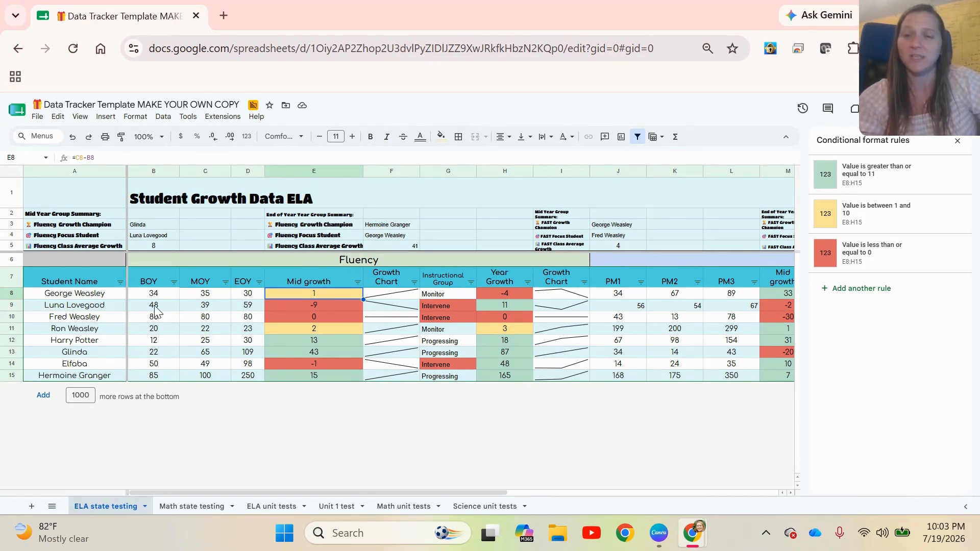
Step: Examine the formulas in the Mid growth, Growth Chart and Instructional Group cells
{"action": "left_click", "coordinate": [298, 304]}
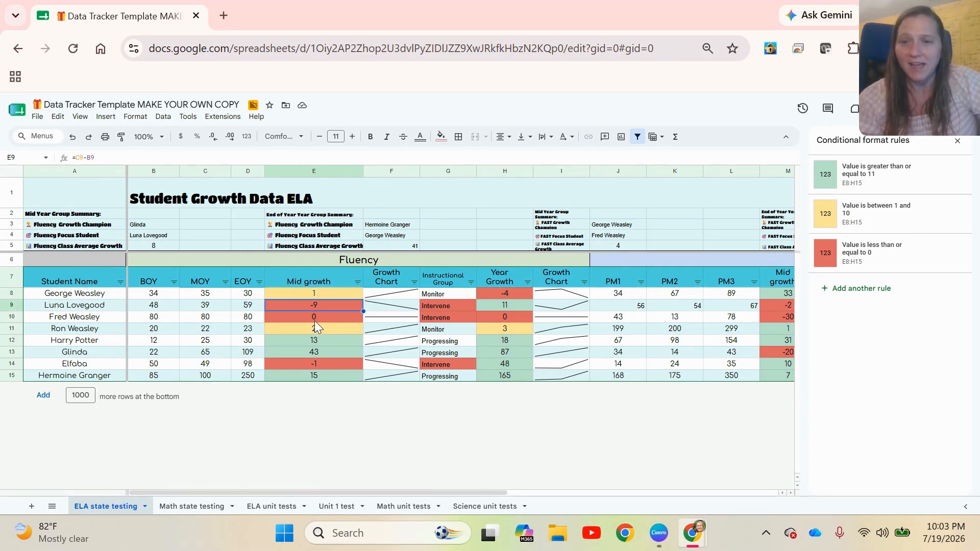
{"action": "left_click", "coordinate": [312, 320]}
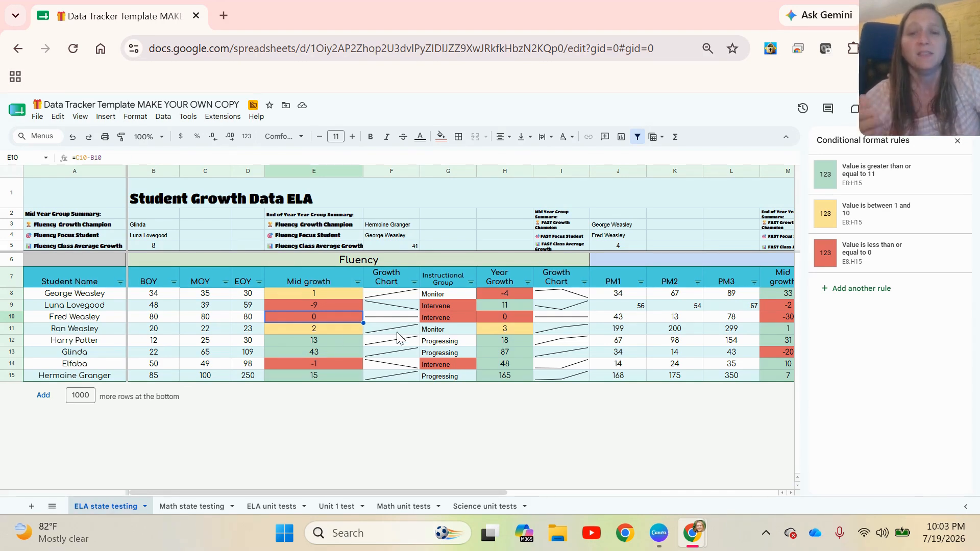
{"action": "left_click", "coordinate": [400, 293]}
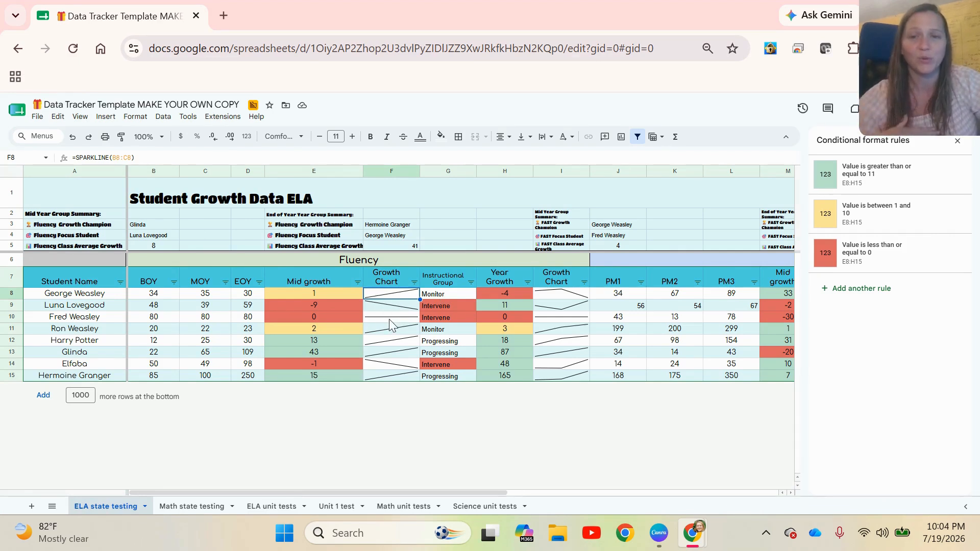
{"action": "left_click", "coordinate": [445, 297]}
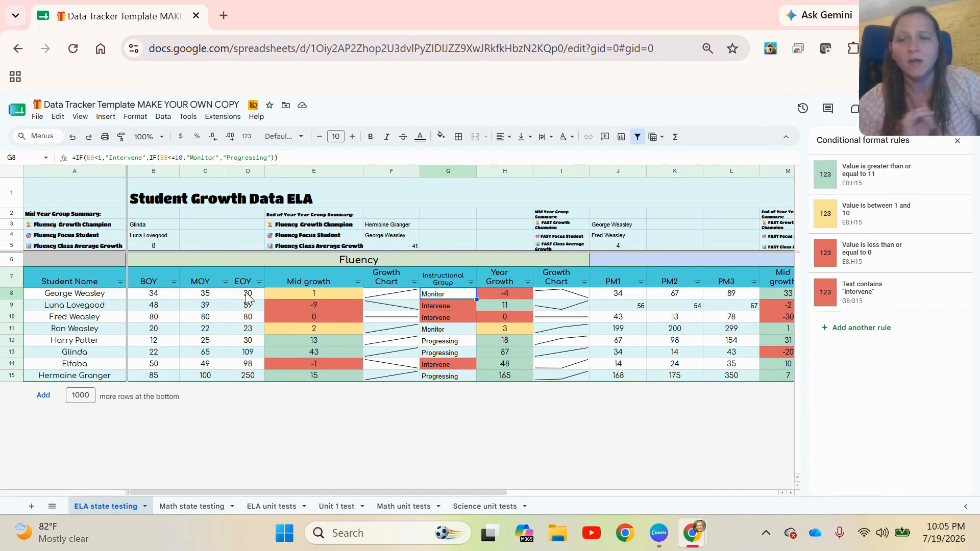
Step: Set George Weasley's MOY score to 6
{"action": "left_click", "coordinate": [211, 297]}
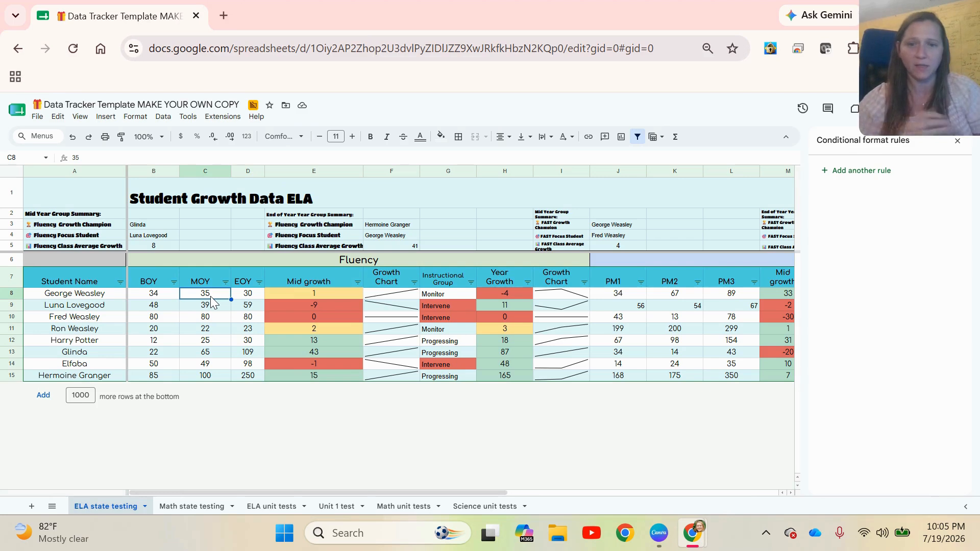
{"action": "type", "text": "6"}
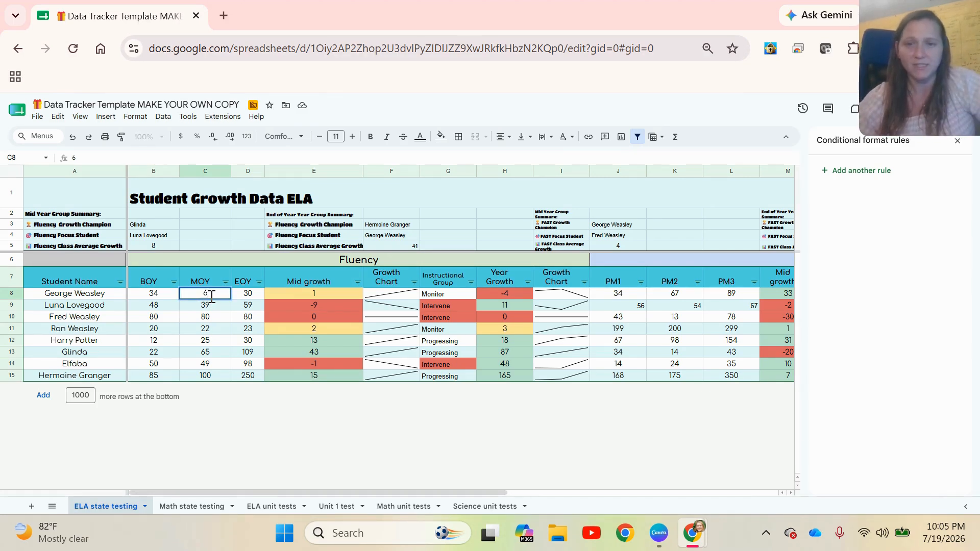
{"action": "key", "text": "Tab"}
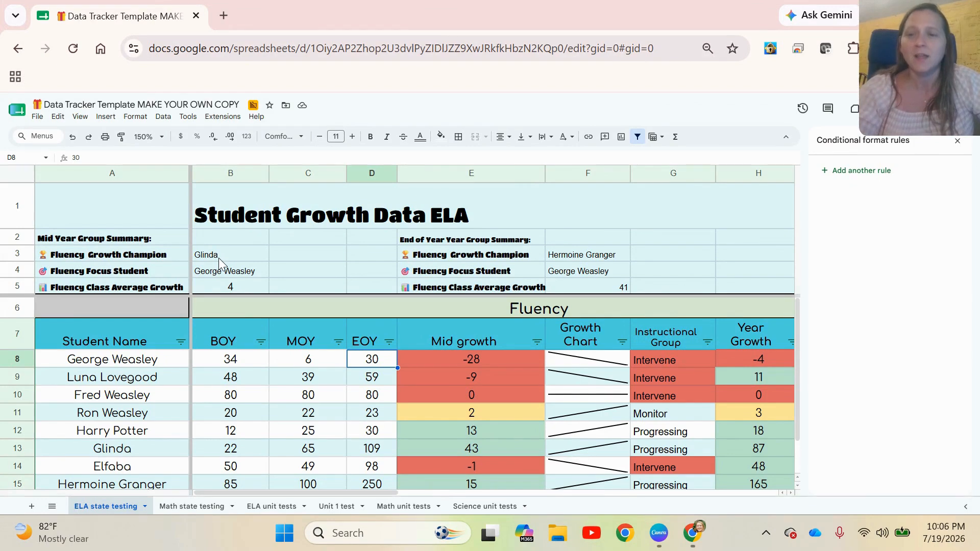
Step: Examine the formulas behind the Fluency mid-year and end-of-year summary cells
{"action": "left_click", "coordinate": [227, 271]}
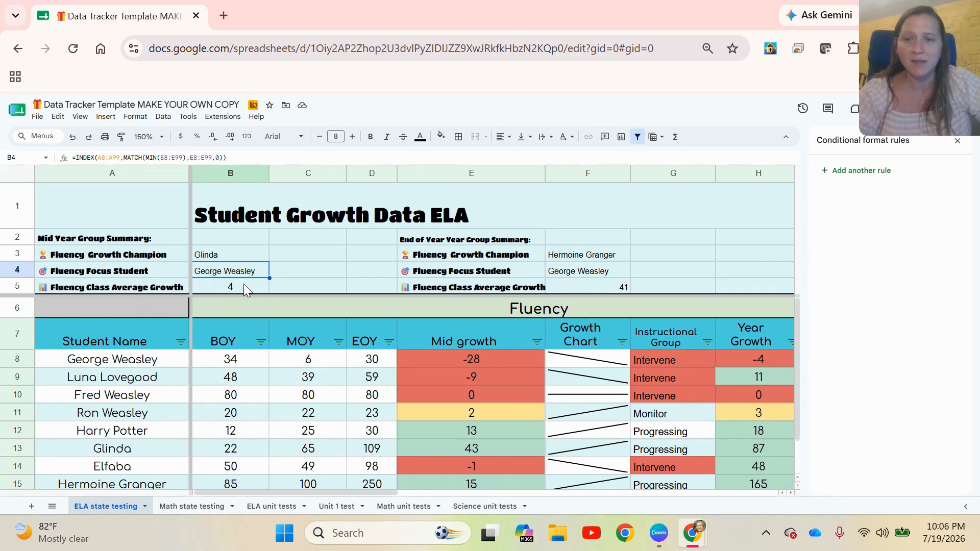
{"action": "left_click", "coordinate": [243, 287]}
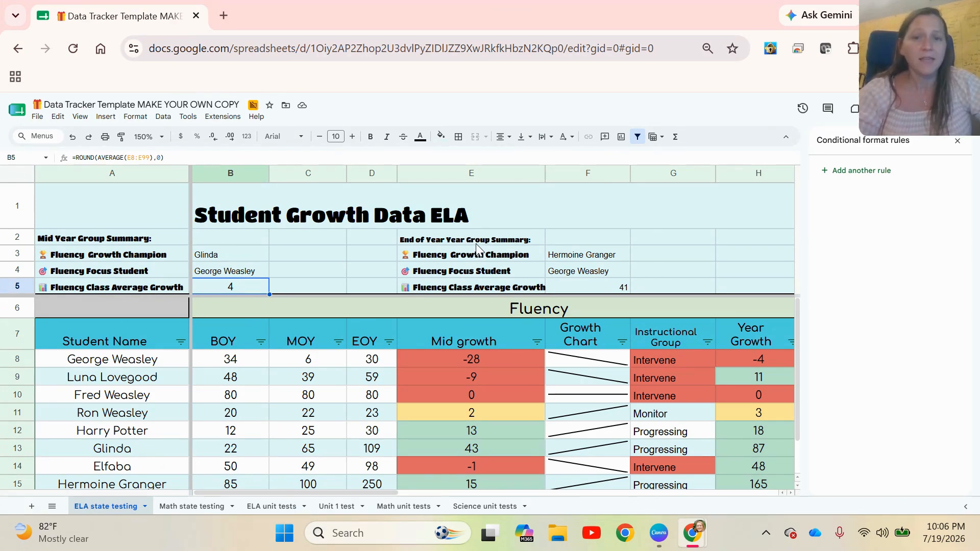
{"action": "left_click", "coordinate": [574, 261]}
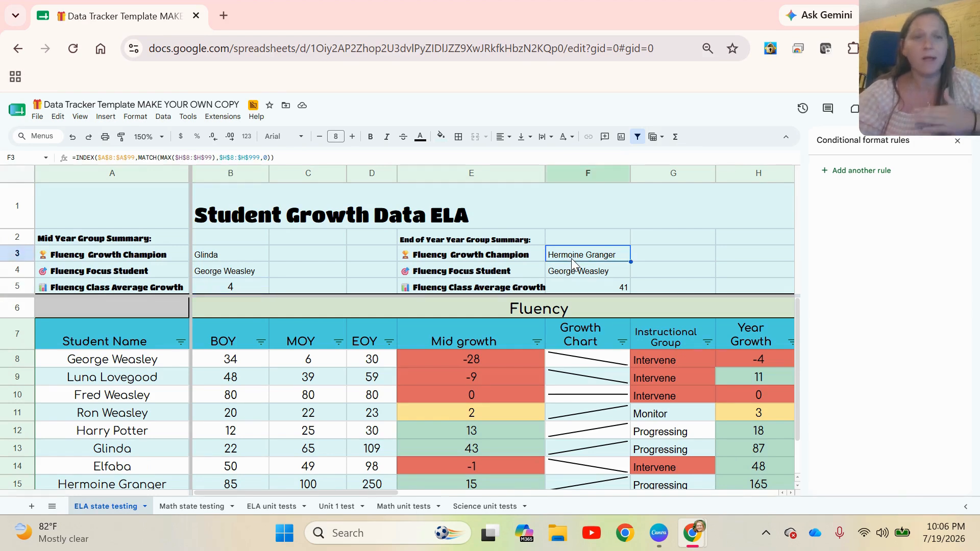
{"action": "left_click", "coordinate": [570, 276]}
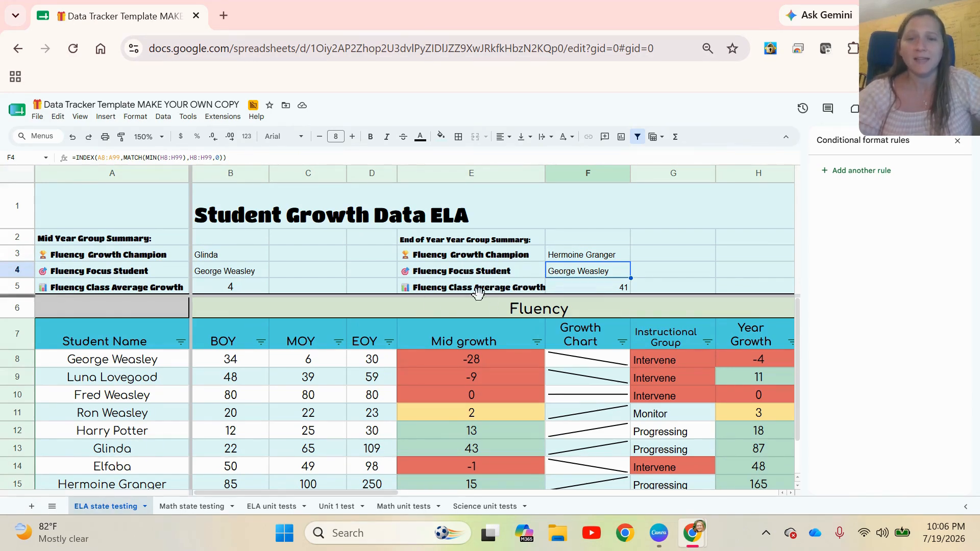
{"action": "left_click", "coordinate": [607, 290]}
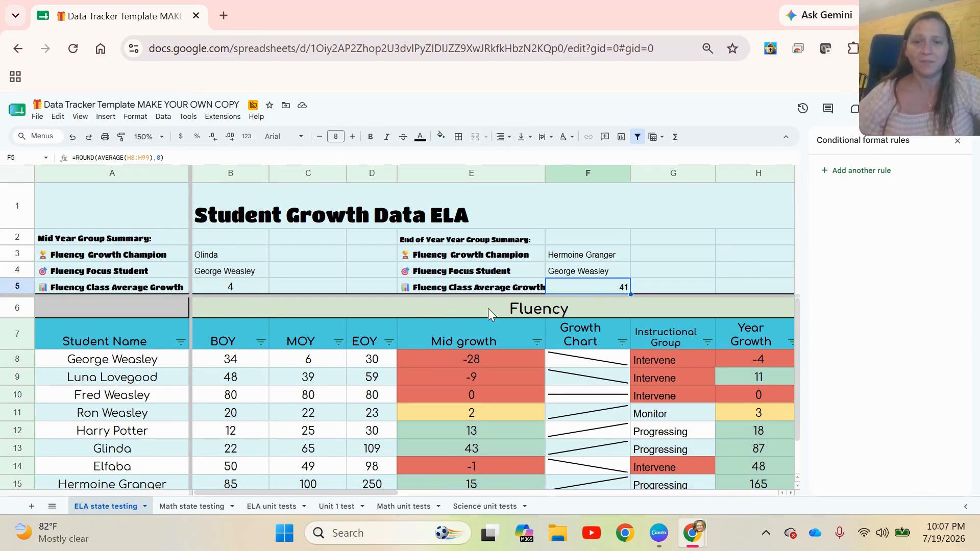
Step: Zoom to 200% on the FAST mid-year summary cells
{"action": "left_click_drag", "start_coordinate": [375, 491], "coordinate": [578, 486]}
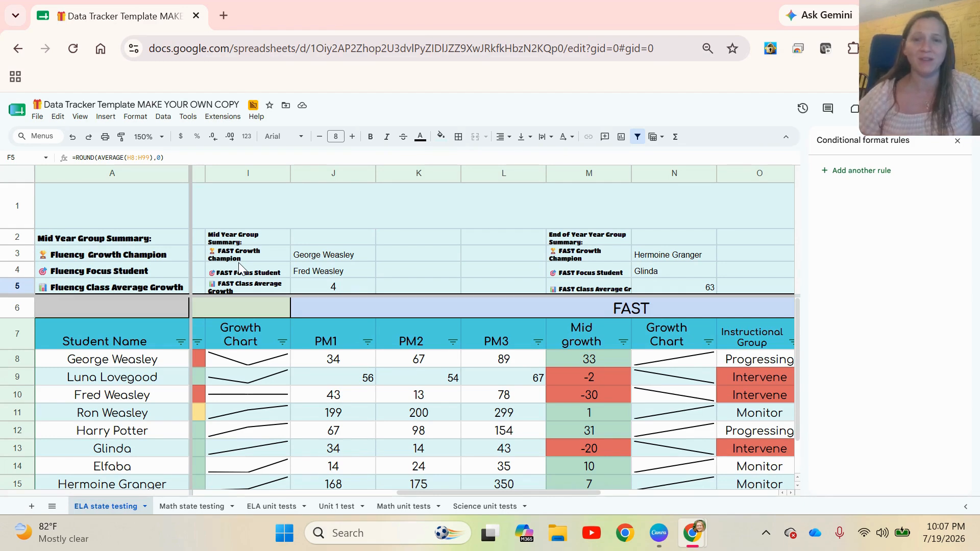
{"action": "left_click", "coordinate": [322, 255]}
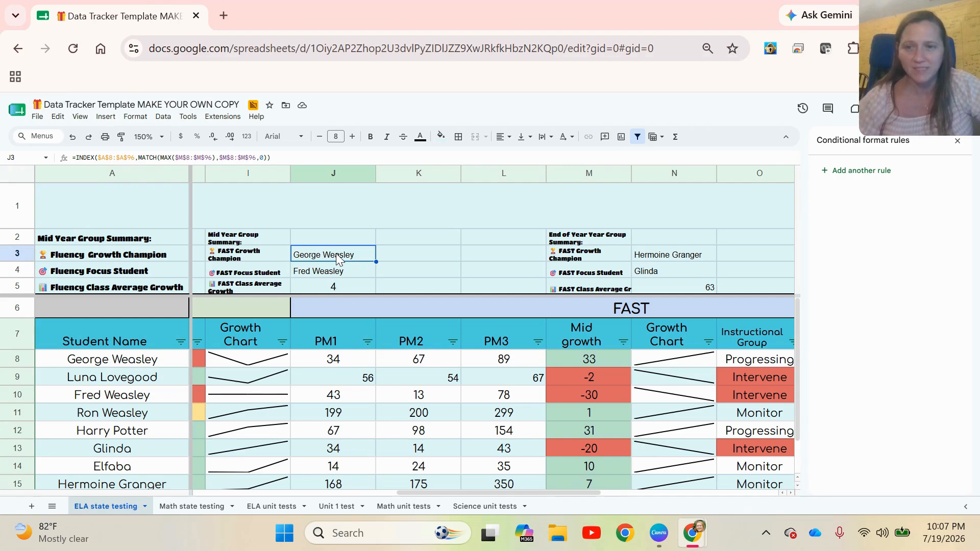
{"action": "left_click", "coordinate": [149, 137]}
{"action": "left_click", "coordinate": [145, 277]}
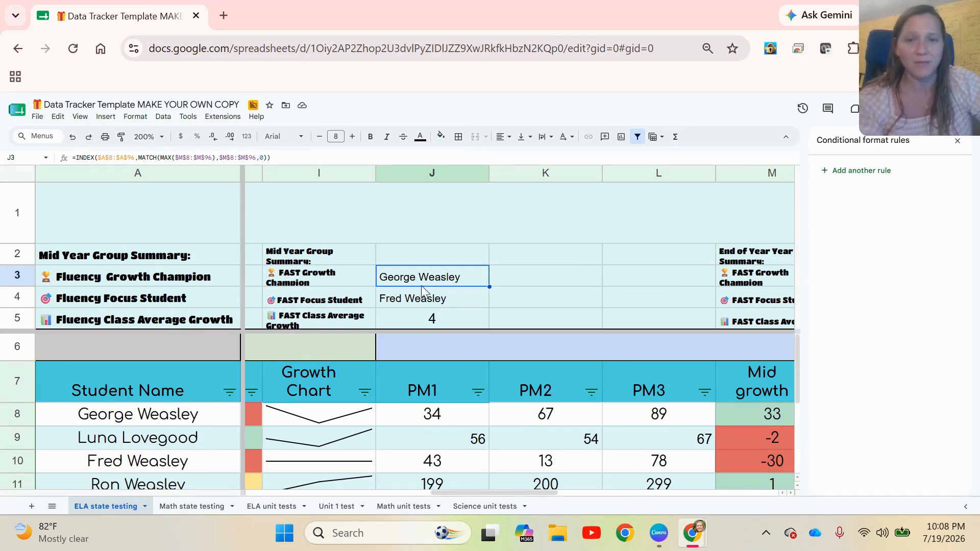
Step: Examine the formulas behind the FAST mid-year and end-of-year summary cells
{"action": "left_click", "coordinate": [421, 303]}
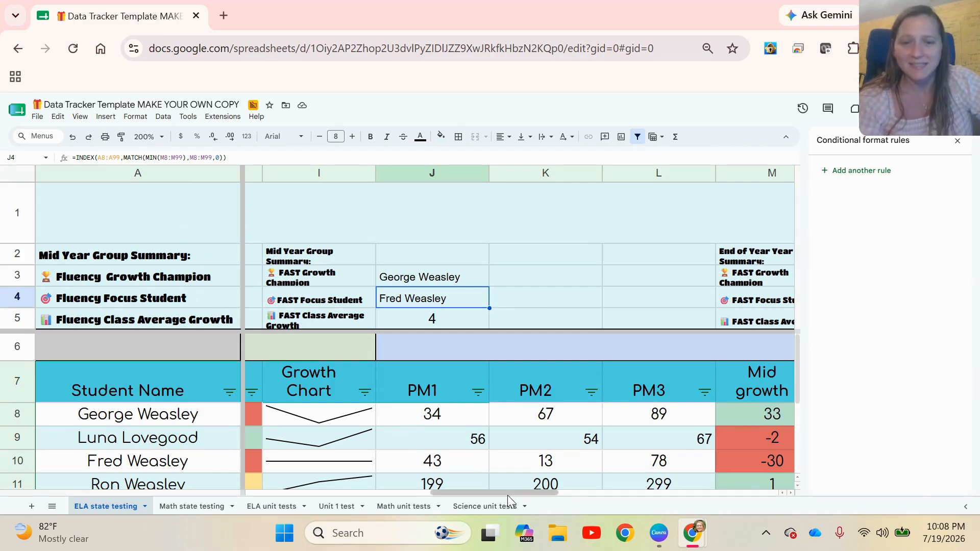
{"action": "left_click_drag", "start_coordinate": [514, 490], "coordinate": [564, 493]}
{"action": "left_click", "coordinate": [646, 285]}
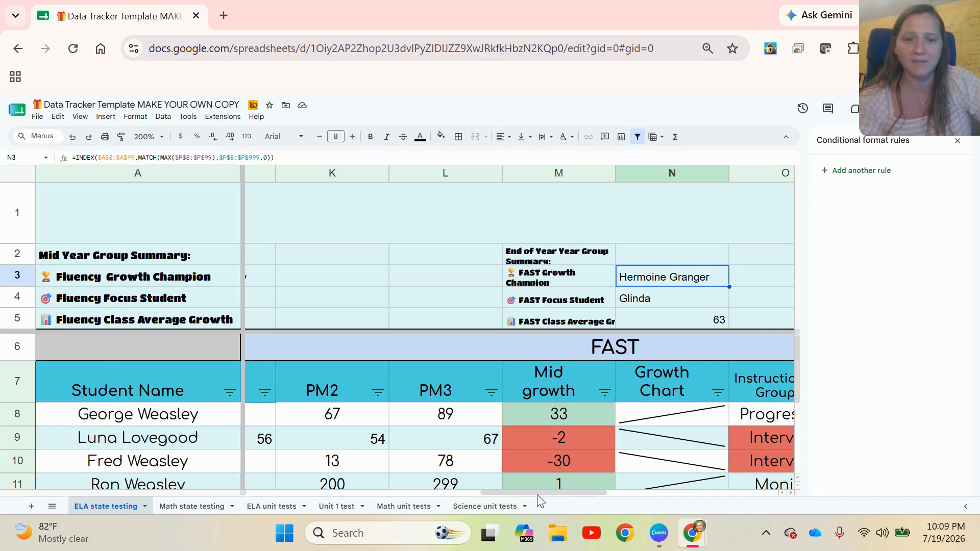
{"action": "left_click_drag", "start_coordinate": [539, 492], "coordinate": [606, 491]}
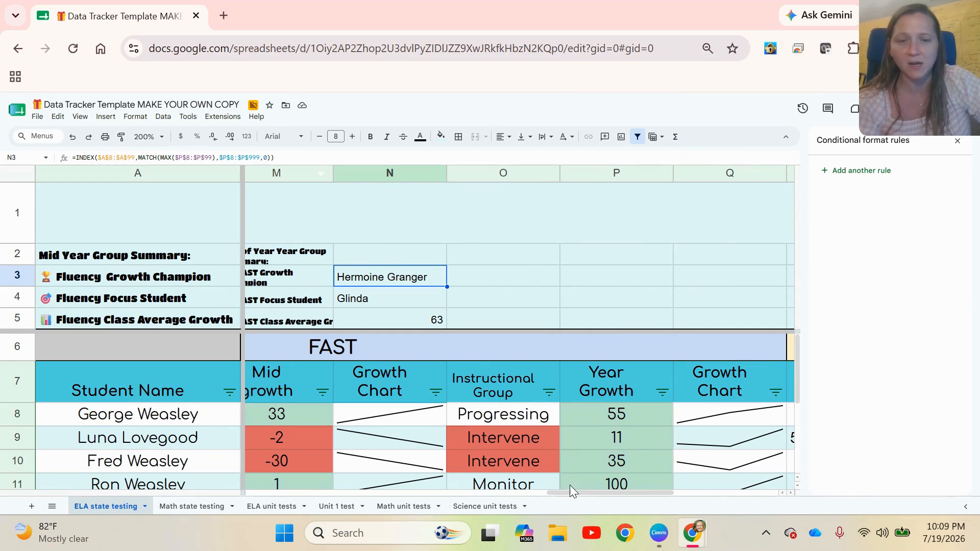
{"action": "left_click_drag", "start_coordinate": [572, 492], "coordinate": [471, 521]}
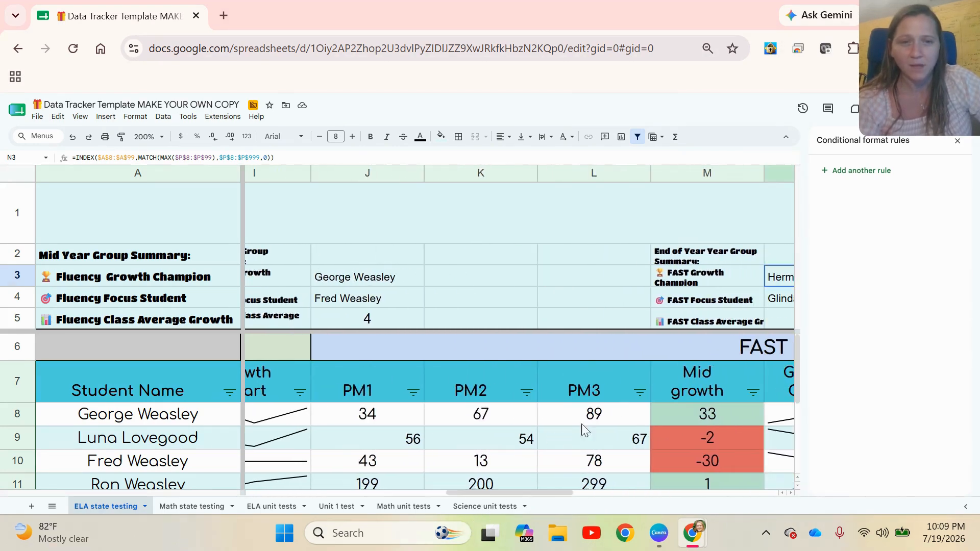
{"action": "left_click", "coordinate": [360, 279]}
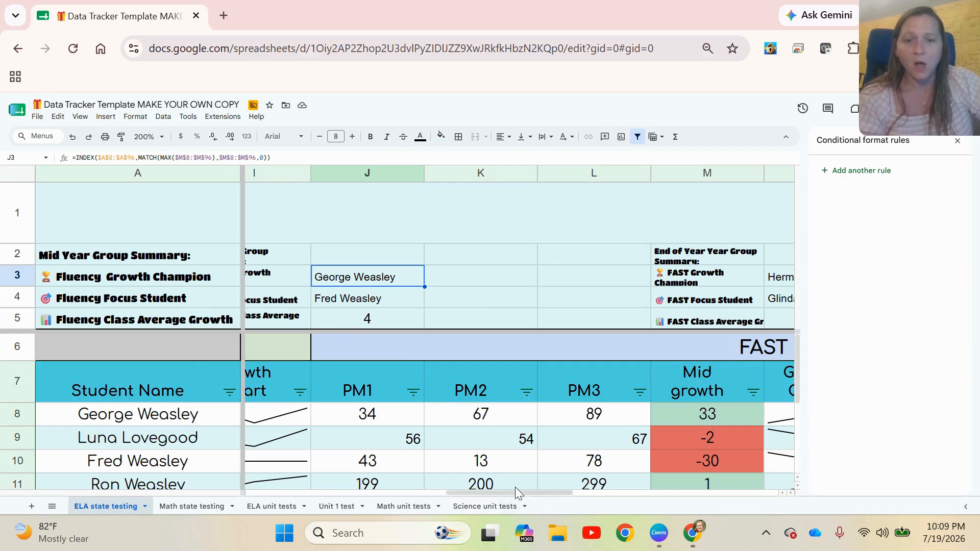
{"action": "left_click_drag", "start_coordinate": [517, 490], "coordinate": [492, 495]}
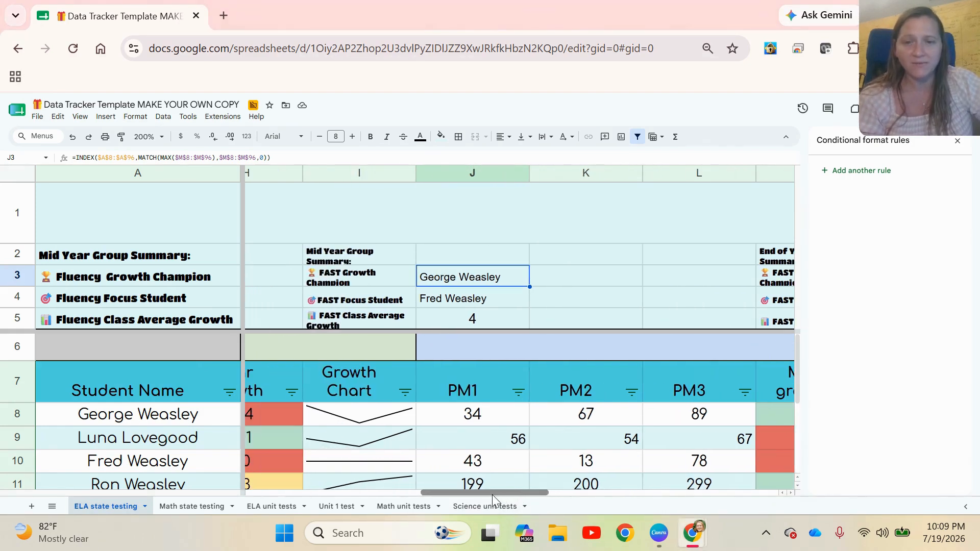
{"action": "left_click", "coordinate": [476, 320]}
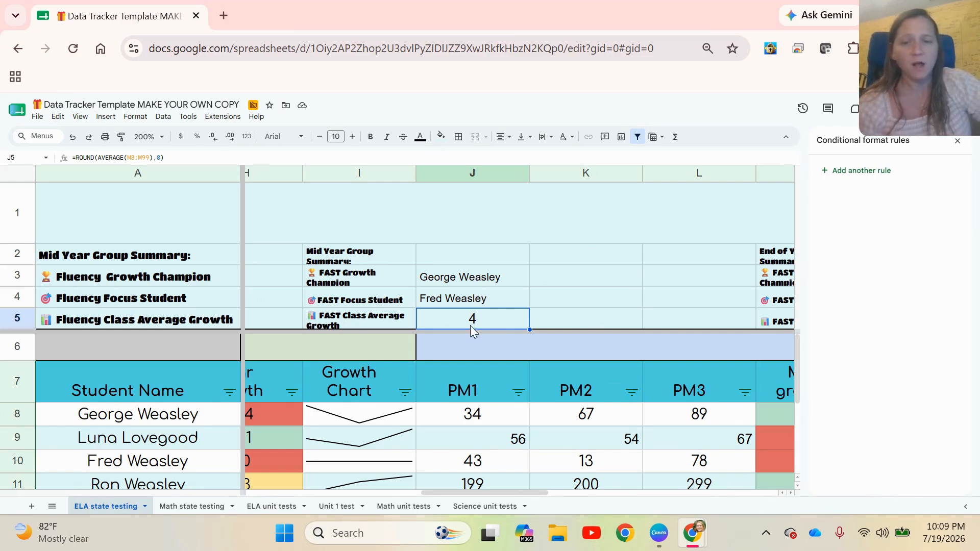
{"action": "left_click_drag", "start_coordinate": [471, 491], "coordinate": [536, 491]}
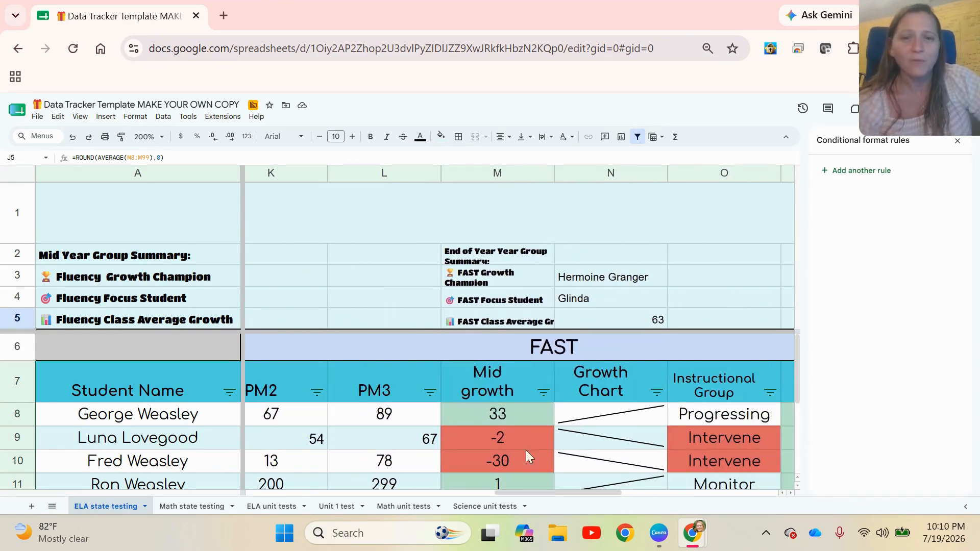
{"action": "left_click", "coordinate": [607, 319]}
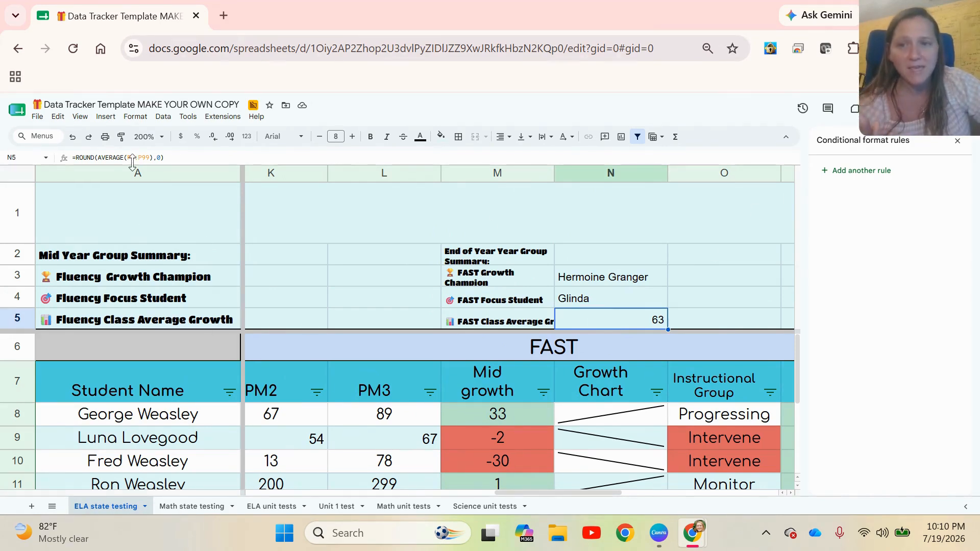
{"action": "mouse_move", "coordinate": [577, 492]}
{"action": "left_mouse_down"}
{"action": "mouse_move", "coordinate": [641, 489]}
{"action": "mouse_move", "coordinate": [592, 491]}
{"action": "left_mouse_up"}
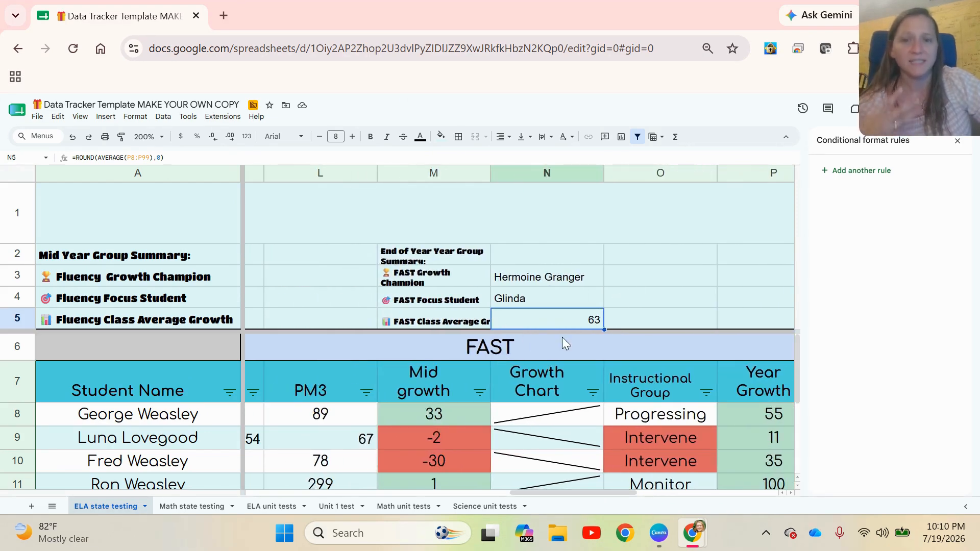
{"action": "left_click_drag", "start_coordinate": [531, 491], "coordinate": [464, 508]}
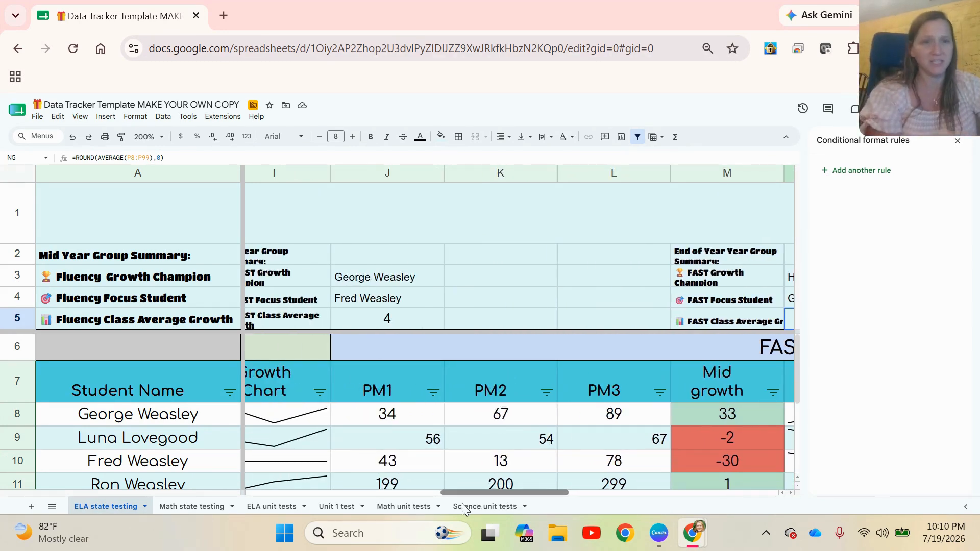
Step: Zoom to 90% and clear all MOY and EOY scores for every student in the Fluency table
{"action": "left_click_drag", "start_coordinate": [462, 503], "coordinate": [259, 501]}
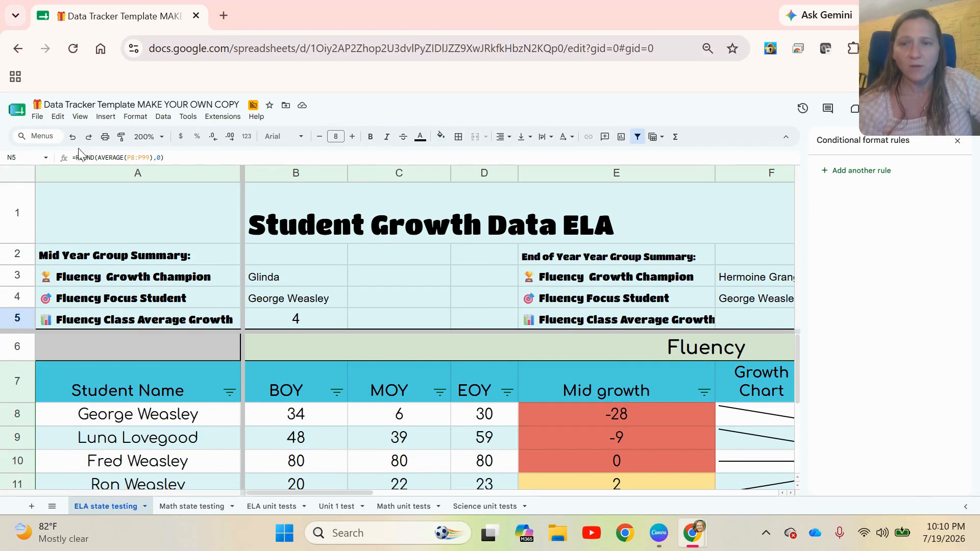
{"action": "left_click", "coordinate": [149, 137]}
{"action": "left_click", "coordinate": [144, 188]}
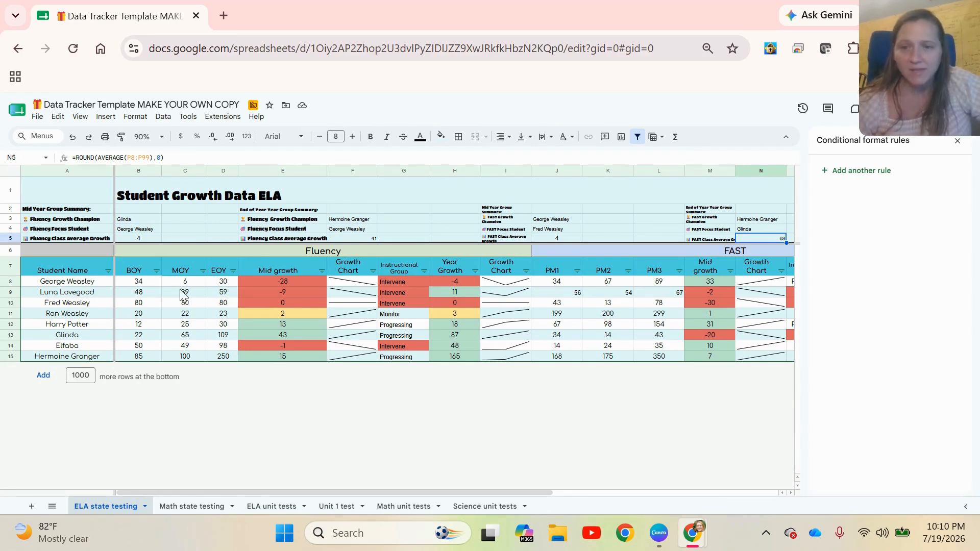
{"action": "left_click_drag", "start_coordinate": [181, 282], "coordinate": [225, 359]}
{"action": "key", "text": "Delete"}
{"action": "left_click", "coordinate": [323, 391]}
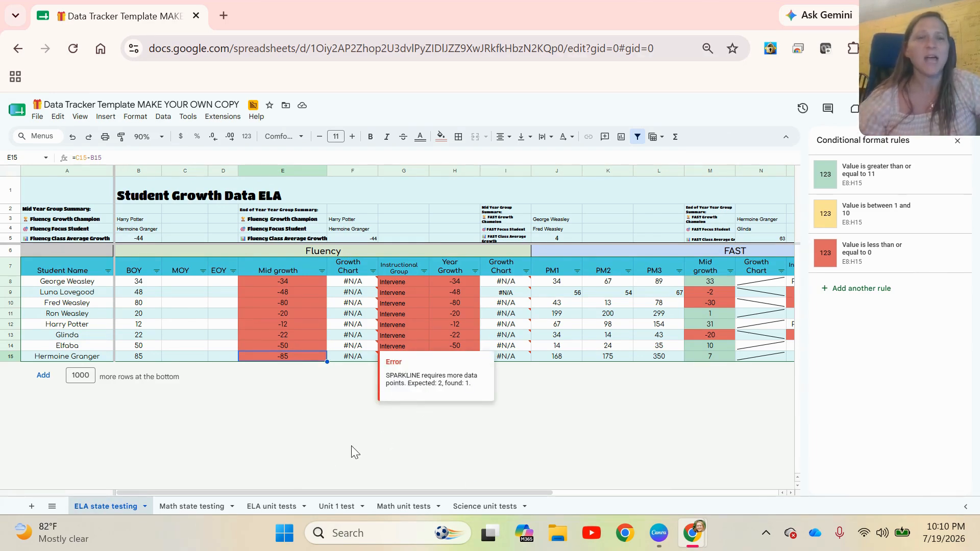
Step: Enter new scores: George MOY 66, Luna MOY 58 and EOY 12, Fred EOY 35, Ron EOY 14
{"action": "left_click", "coordinate": [178, 282]}
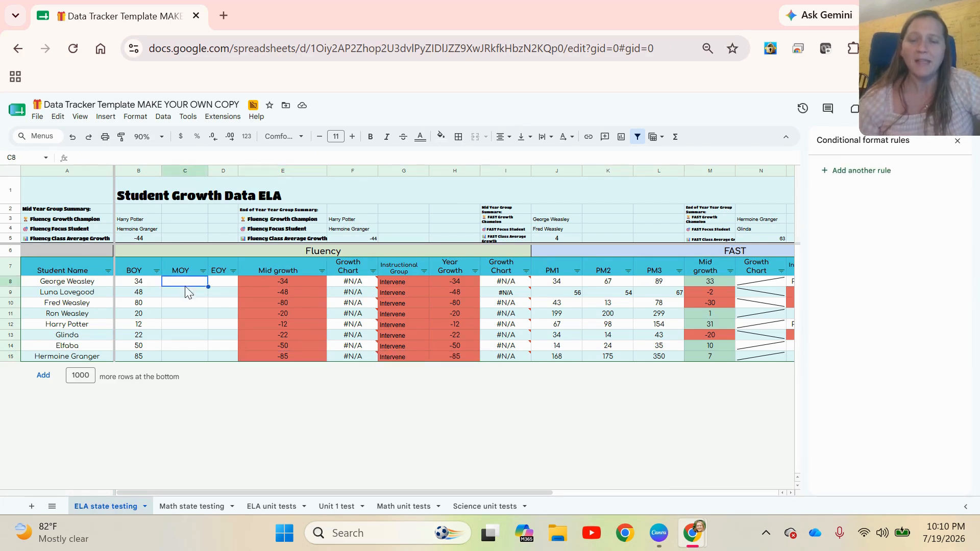
{"action": "type", "text": "66"}
{"action": "key", "text": "Return"}
{"action": "type", "text": "58"}
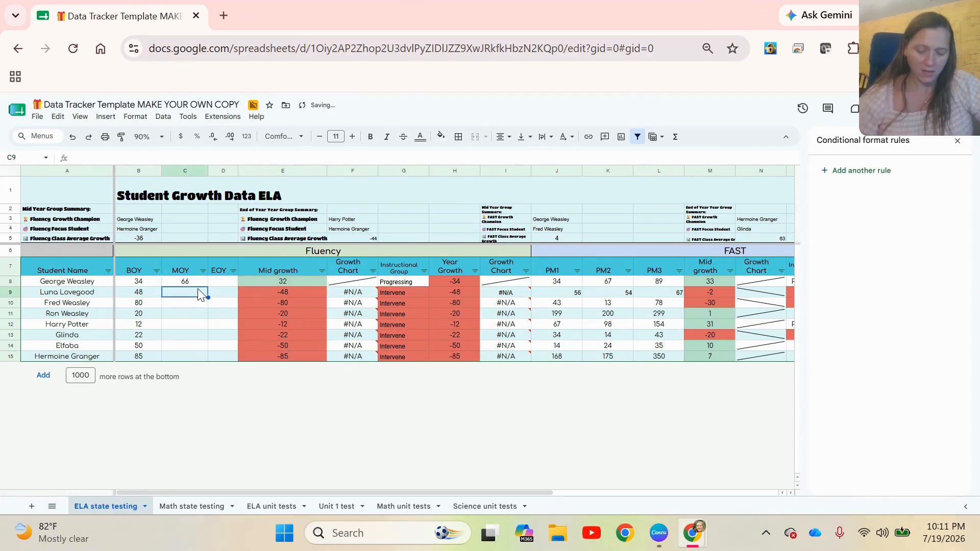
{"action": "key", "text": "Tab"}
{"action": "type", "text": "12"}
{"action": "key", "text": "Return"}
{"action": "type", "text": "35"}
{"action": "key", "text": "Return"}
{"action": "type", "text": "14"}
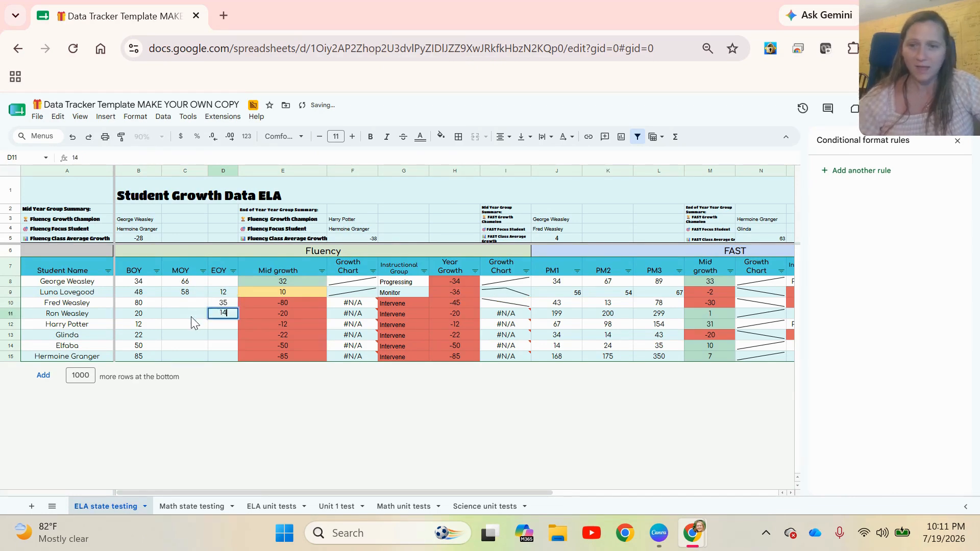
{"action": "key", "text": "Return"}
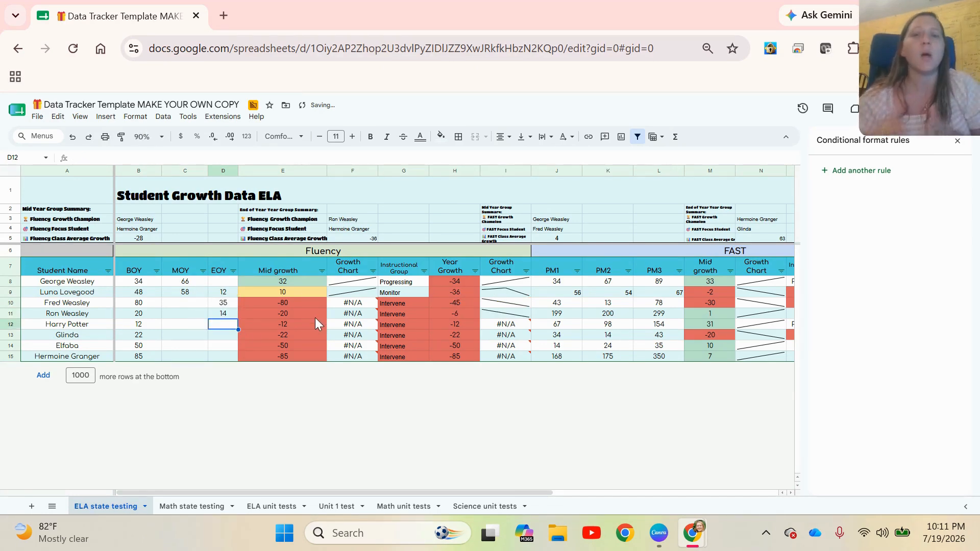